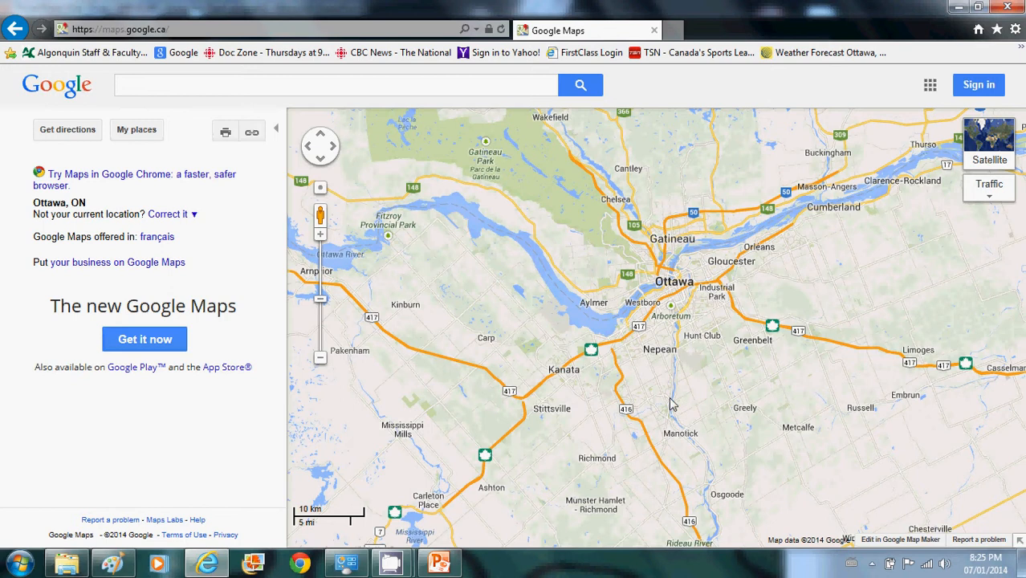
Step: Zoom the map in one level and centre it on the area around Carp, west of Ottawa
click(321, 236)
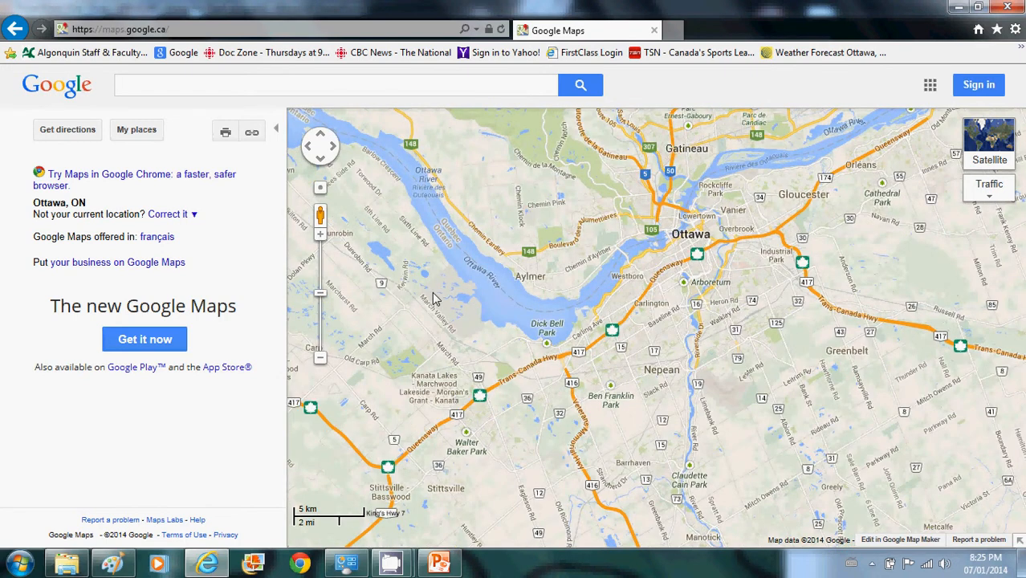
drag(417, 298, 557, 299)
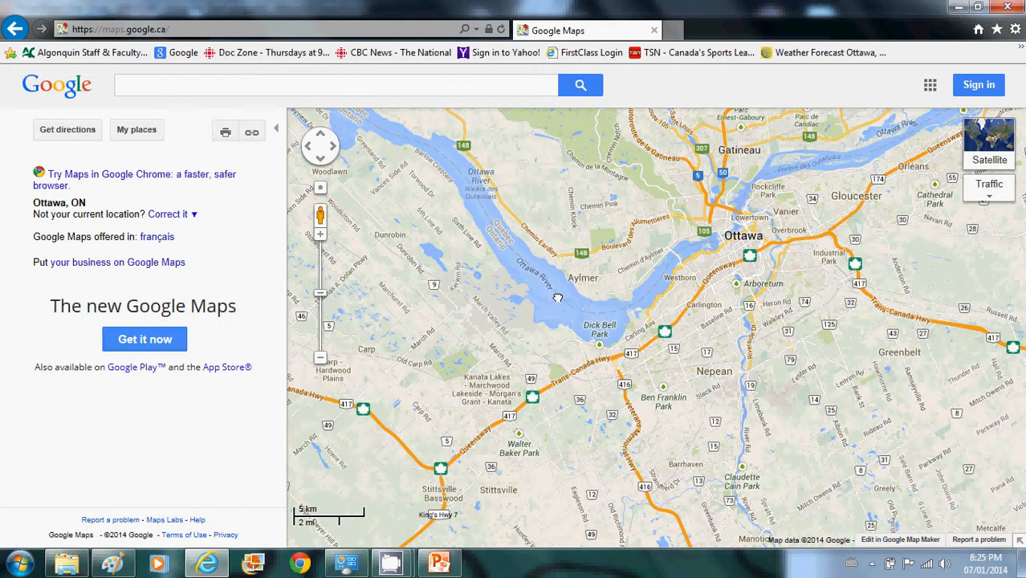
drag(490, 273, 567, 224)
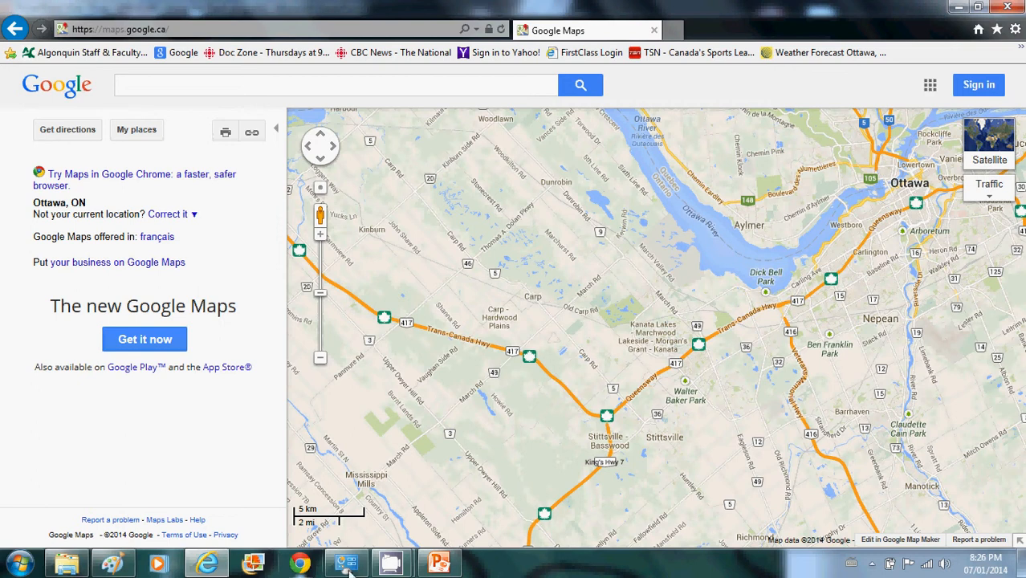
Step: Open Paint and paste the captured map screenshot onto the blank canvas
mouse_move(207, 564)
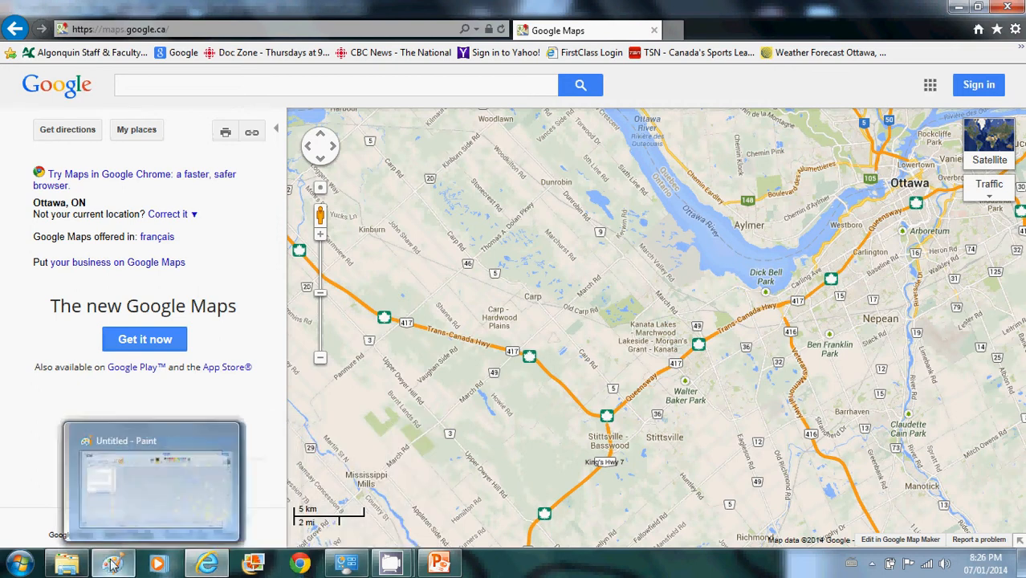
click(20, 565)
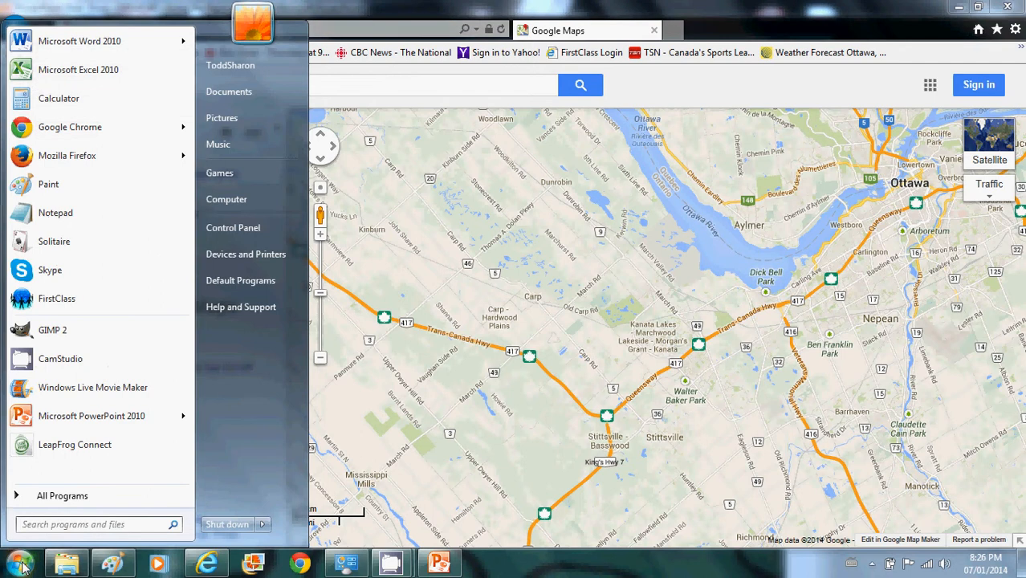
click(74, 496)
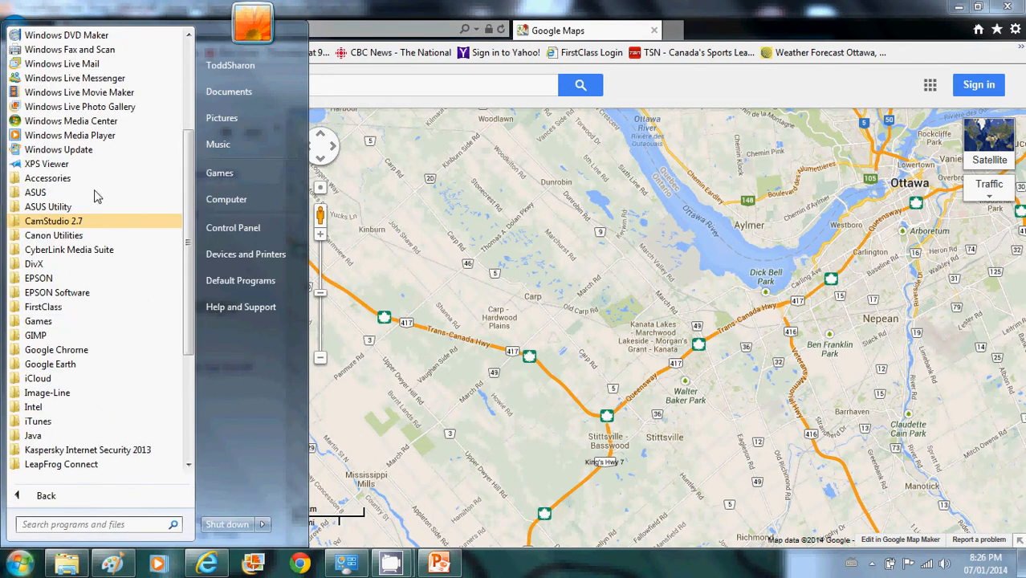
click(56, 185)
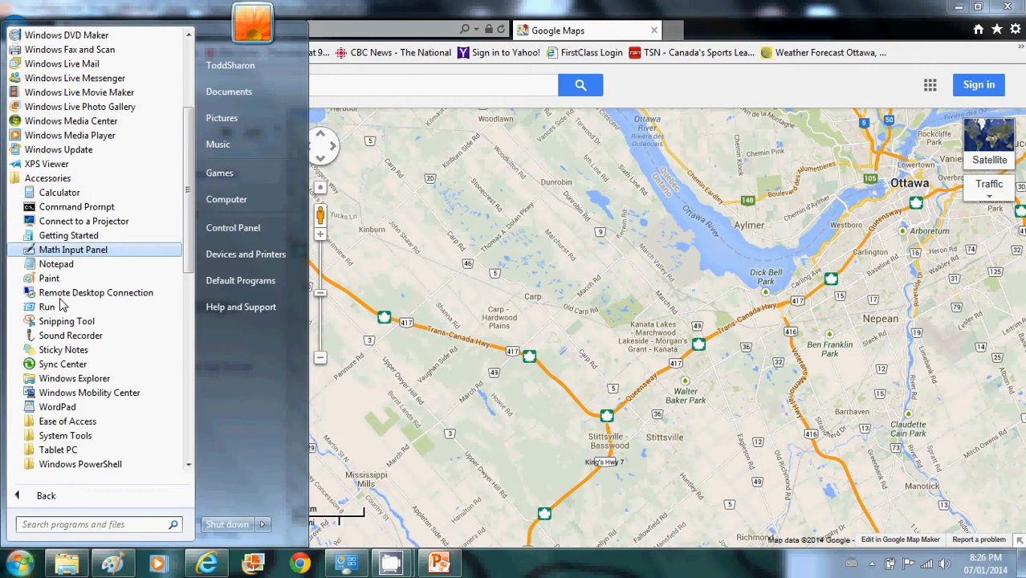
click(56, 277)
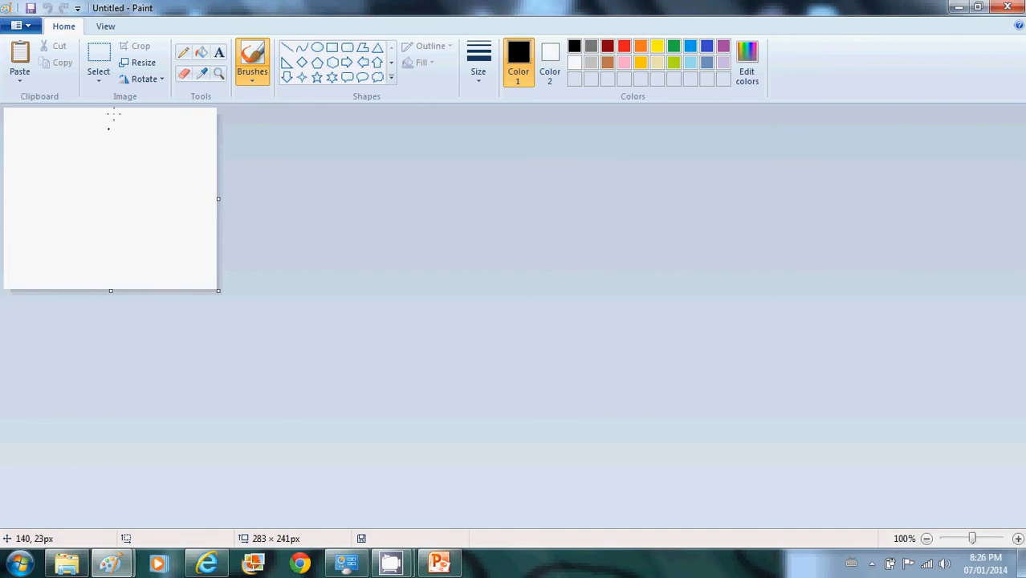
click(25, 52)
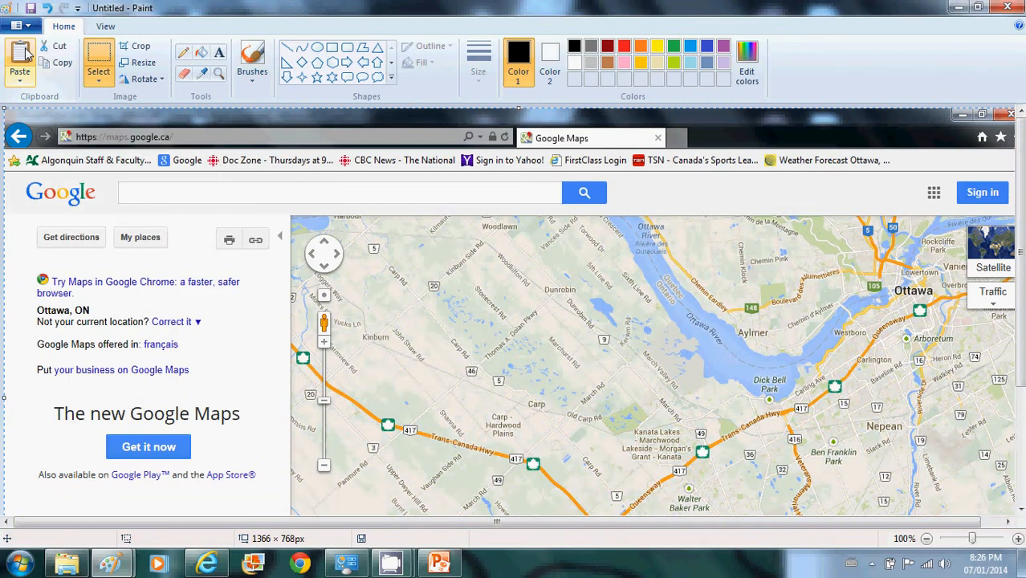
Step: Reposition the pasted screenshot to bring more of the map into view and crop the image to a map area of about 703 × 399 px
click(100, 61)
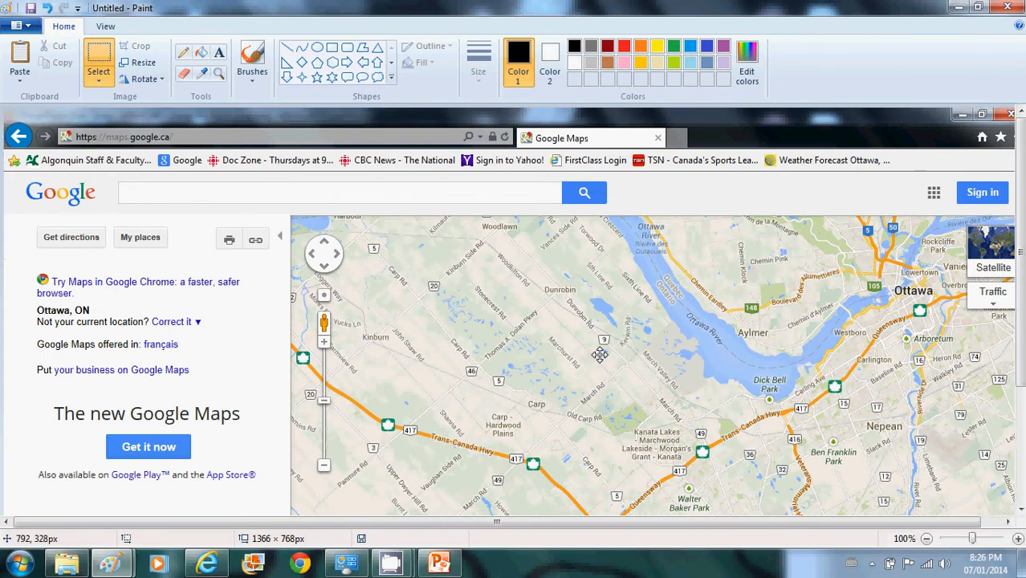
drag(600, 354, 489, 289)
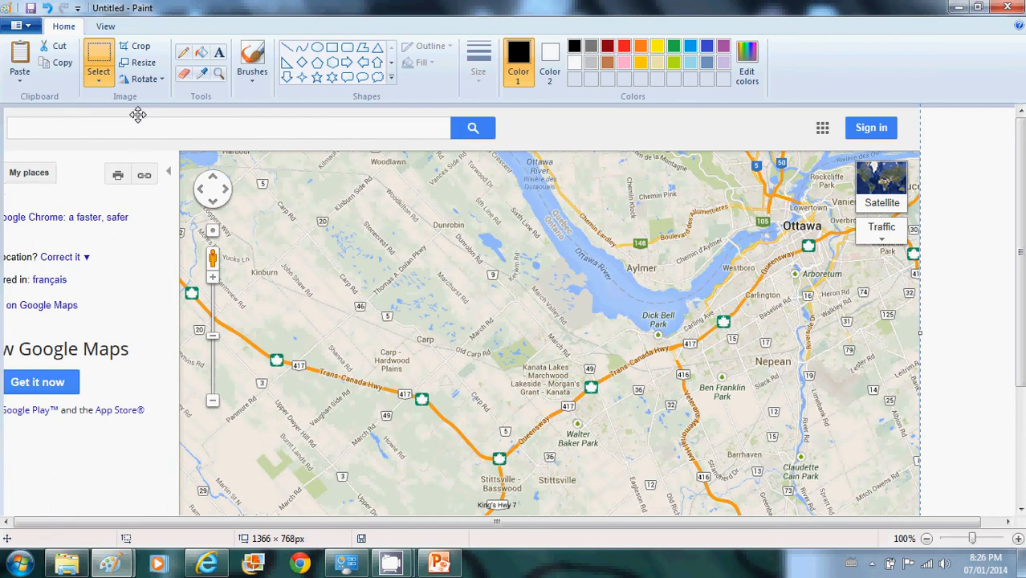
click(100, 56)
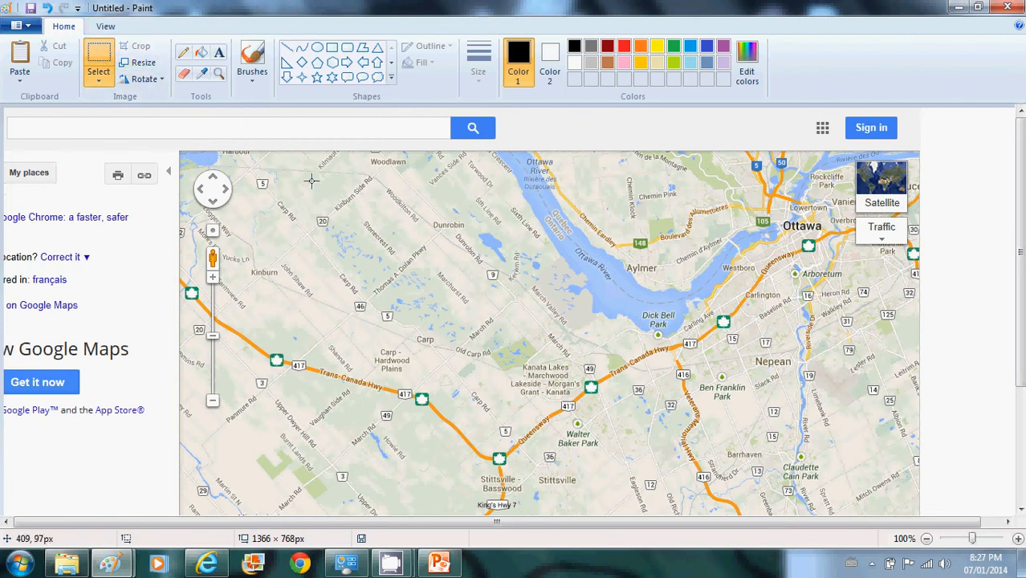
drag(312, 175, 841, 474)
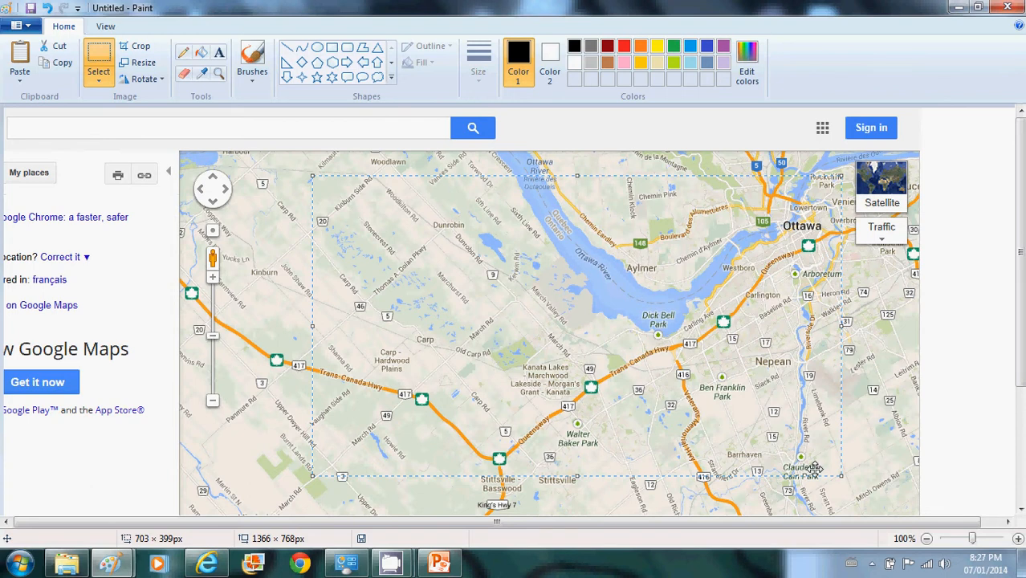
click(139, 48)
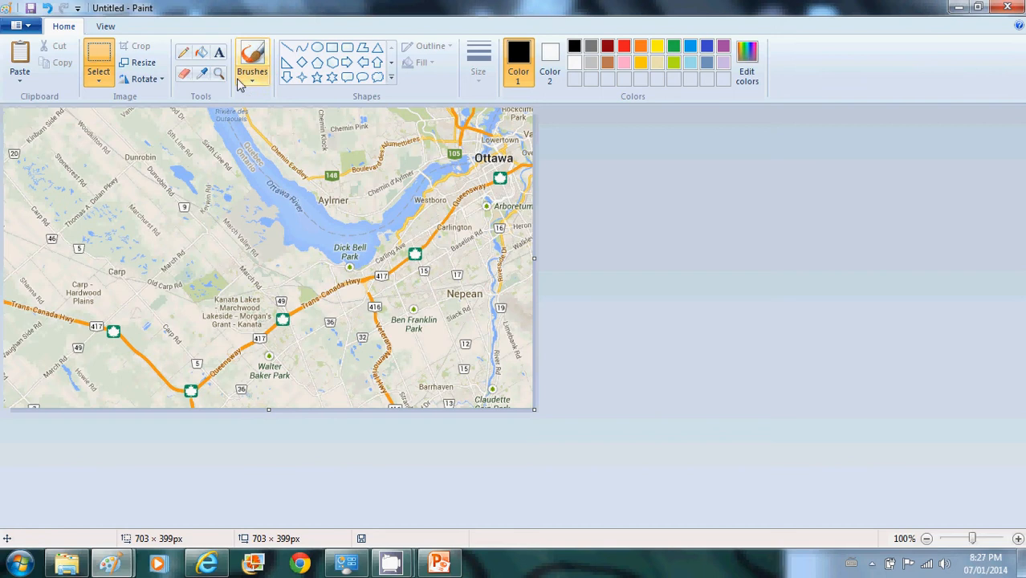
Step: Add a text box of about 248 × 126 px over the Dunrobin area of the map and make its background opaque
click(220, 55)
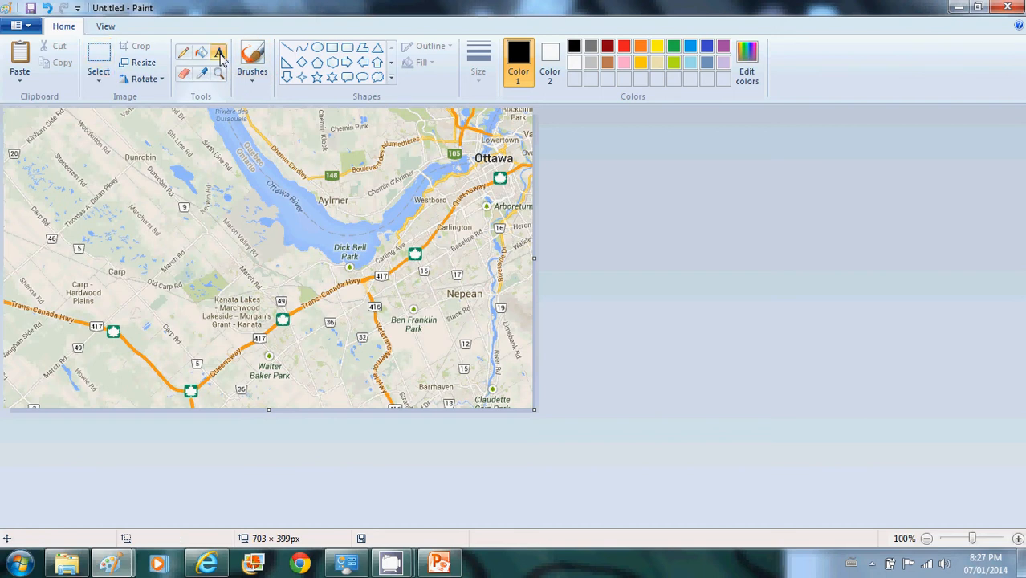
click(59, 147)
drag(59, 147, 246, 242)
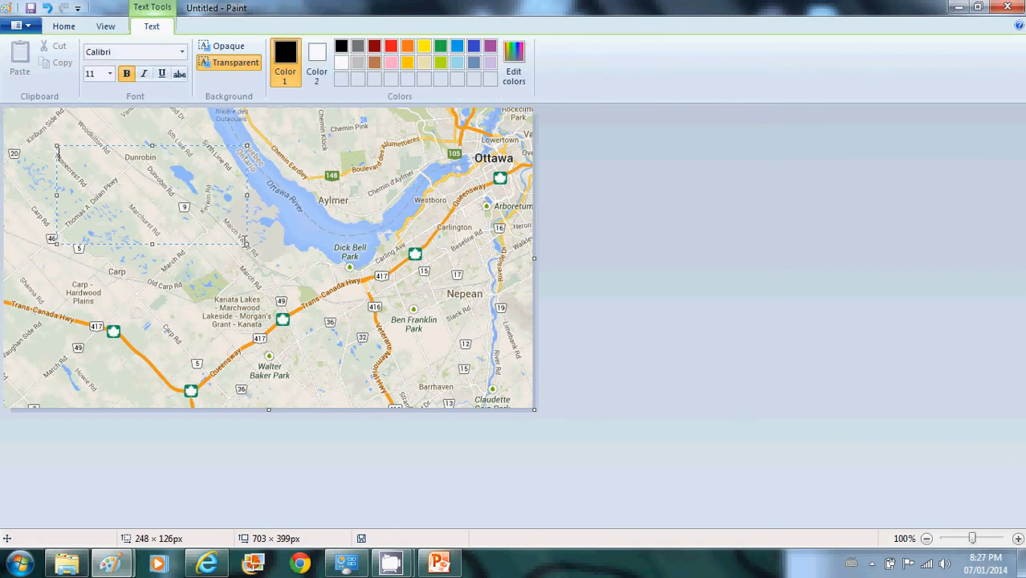
click(235, 49)
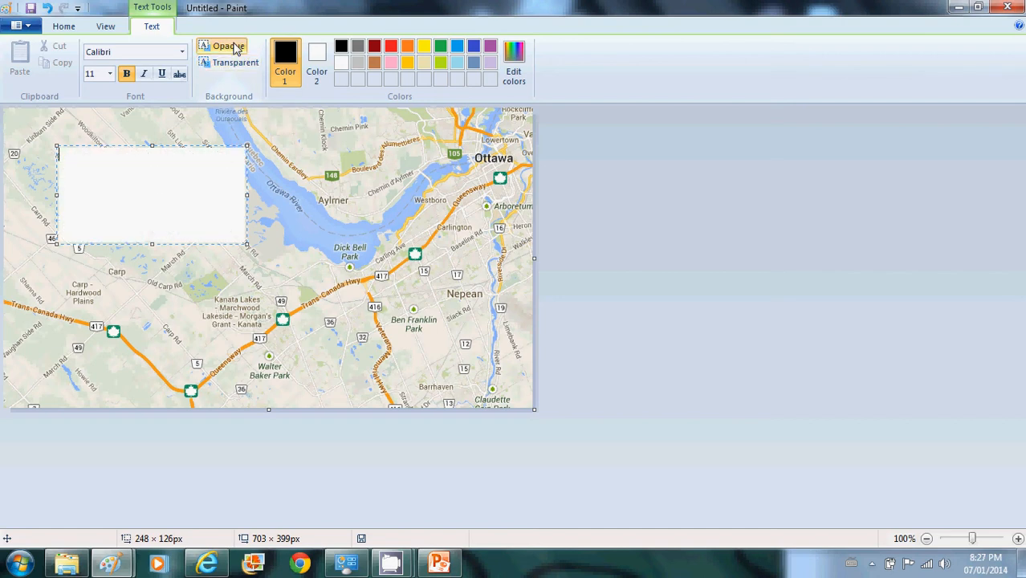
Step: Set the text size to 20 and enter "This is the town of Carp, ON." as the map's caption
click(110, 74)
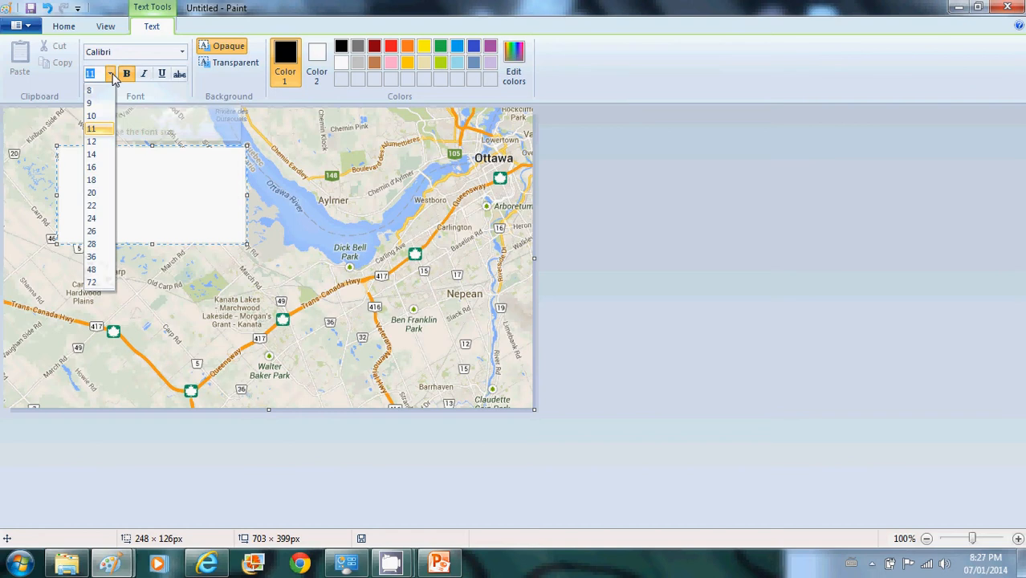
click(100, 157)
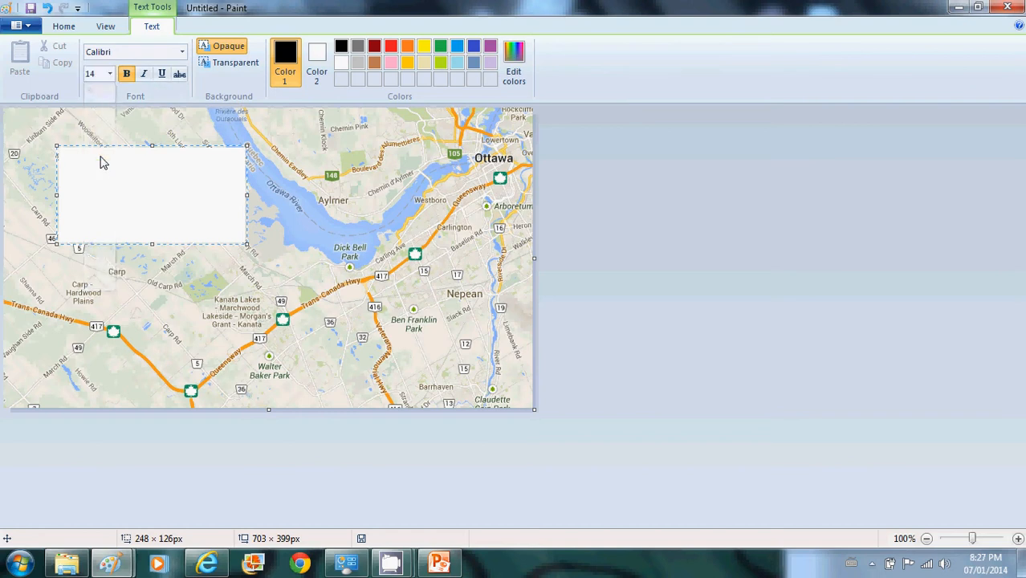
click(110, 74)
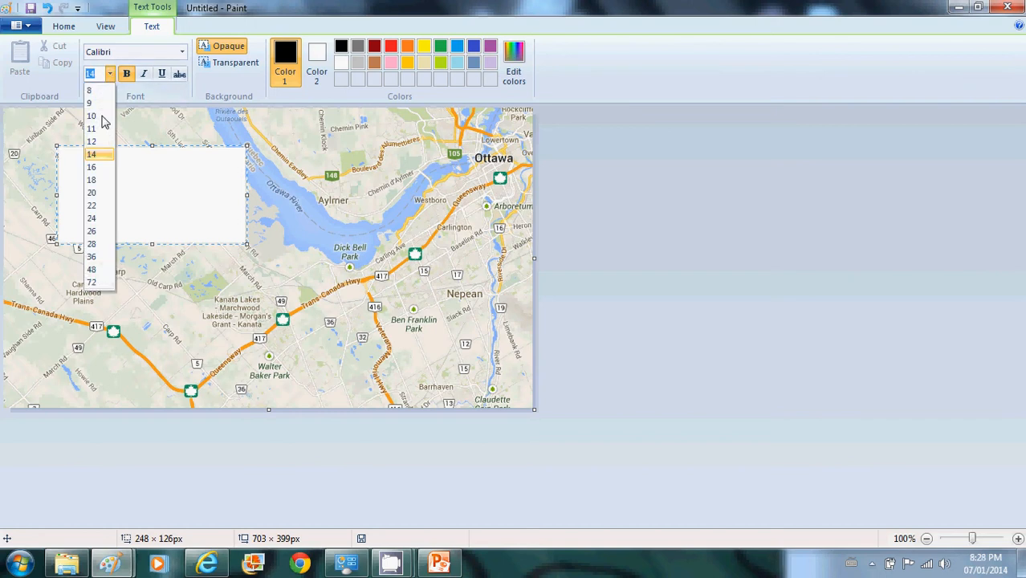
click(99, 193)
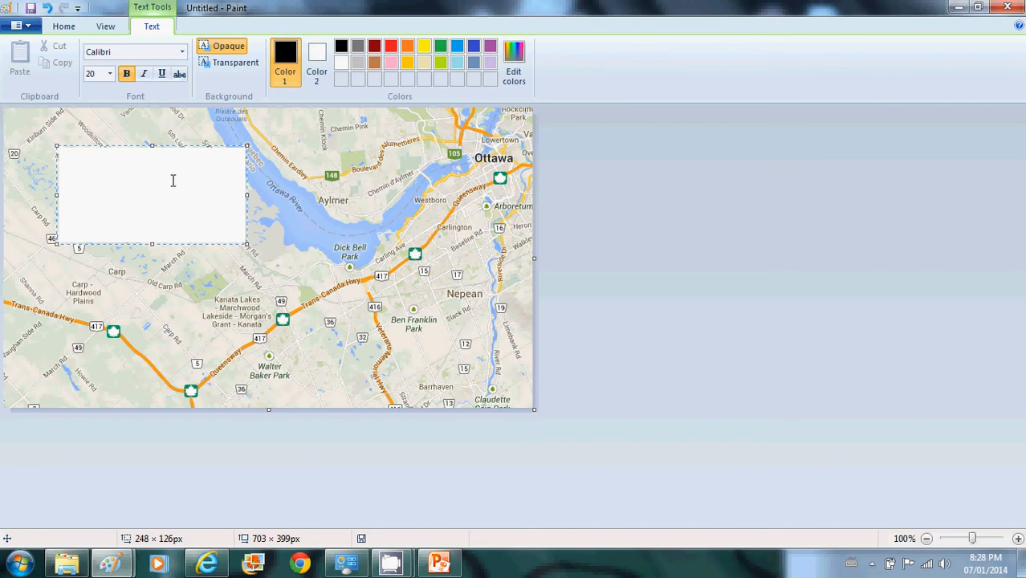
text(This is the)
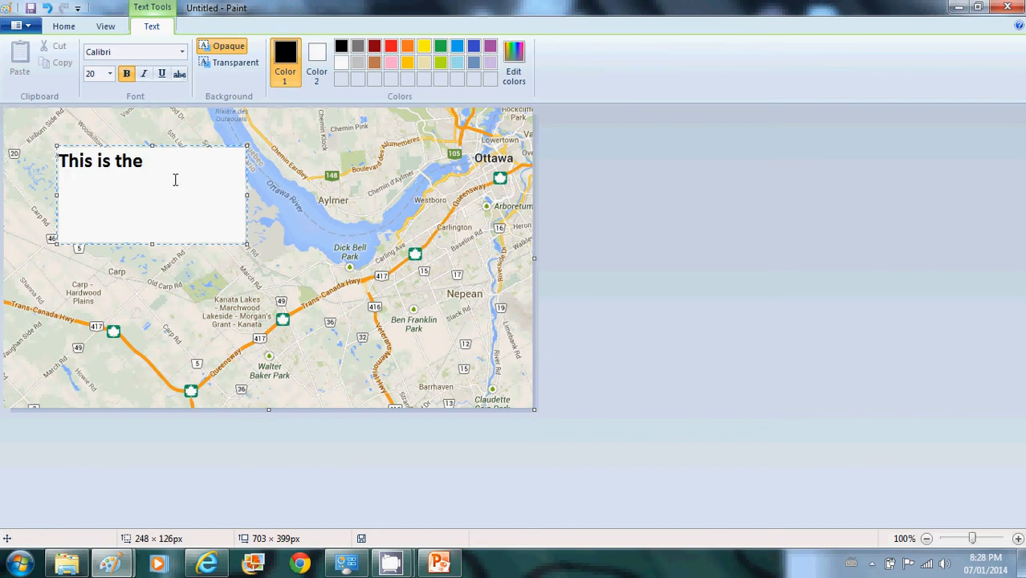
text( town of Carp)
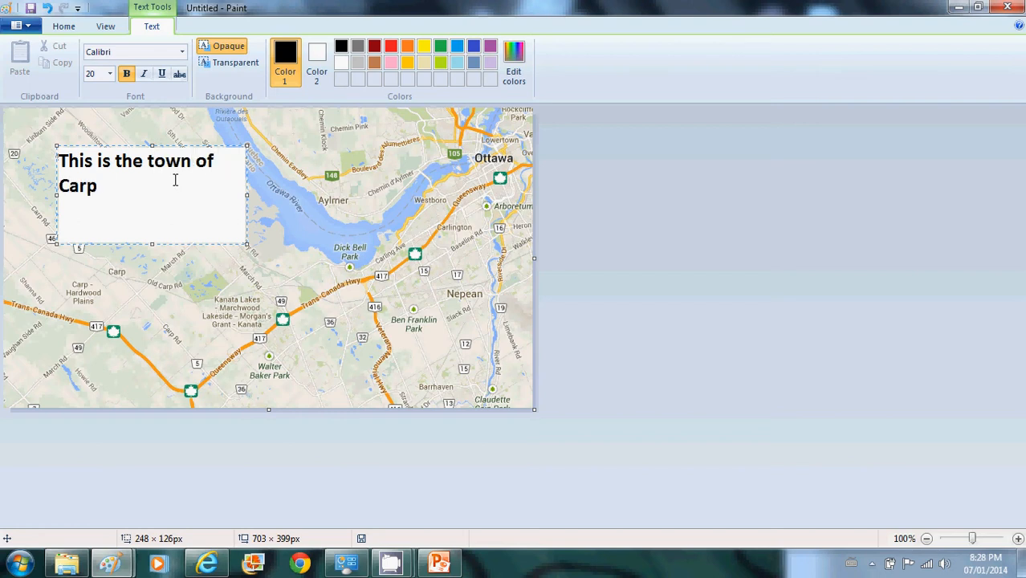
text(, ON.)
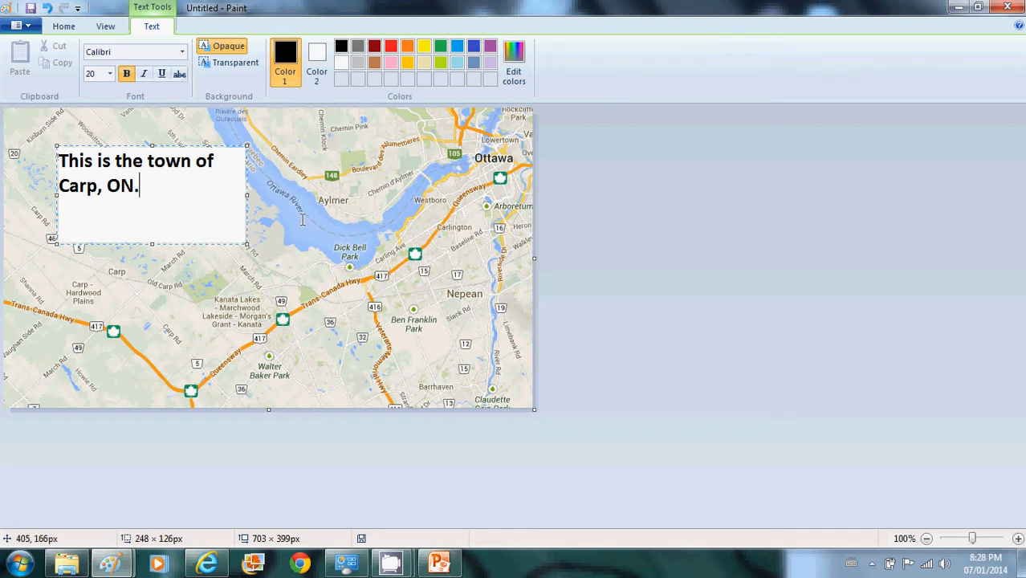
click(304, 125)
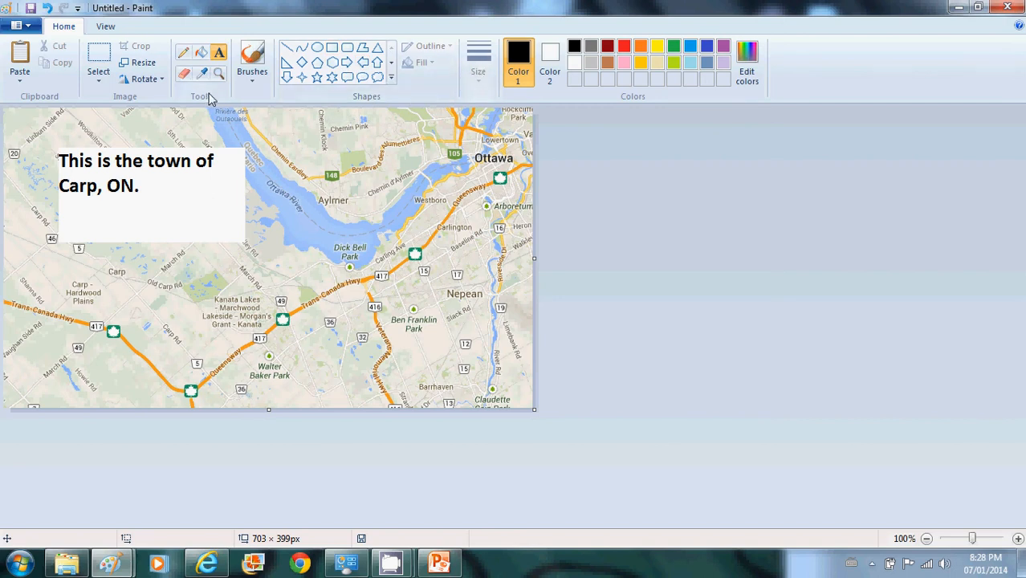
Step: Choose the straight Line shape as the drawing tool
click(286, 47)
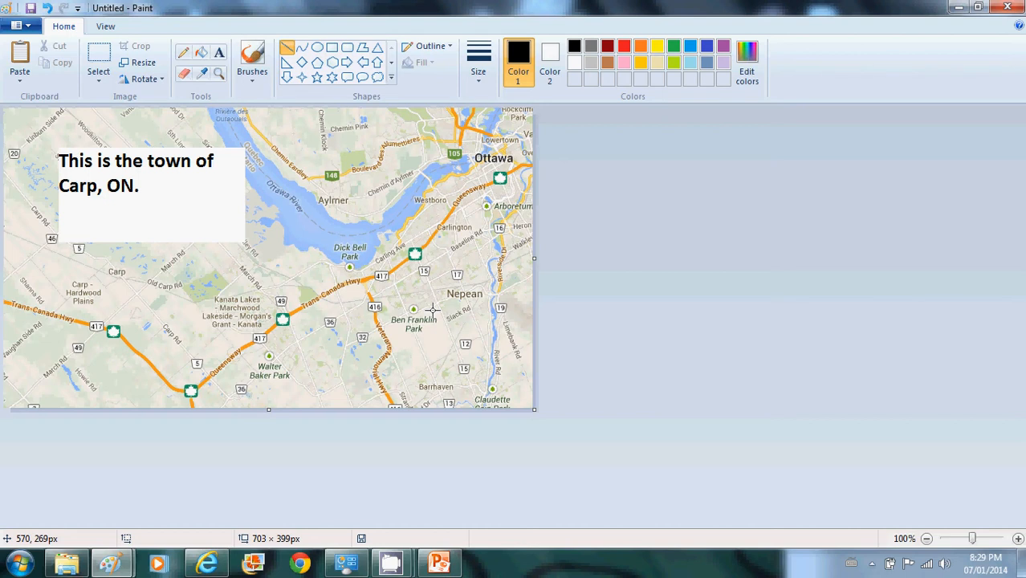
Step: Open the save settings for the captioned map image, with CARP as the file name and JPEG as the file type
click(29, 27)
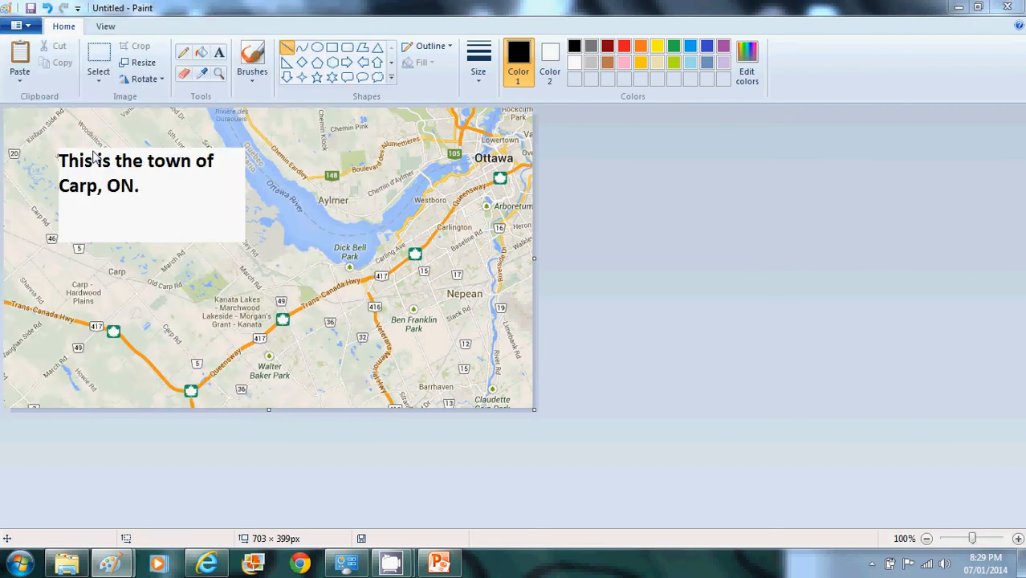
key(ctrl+s)
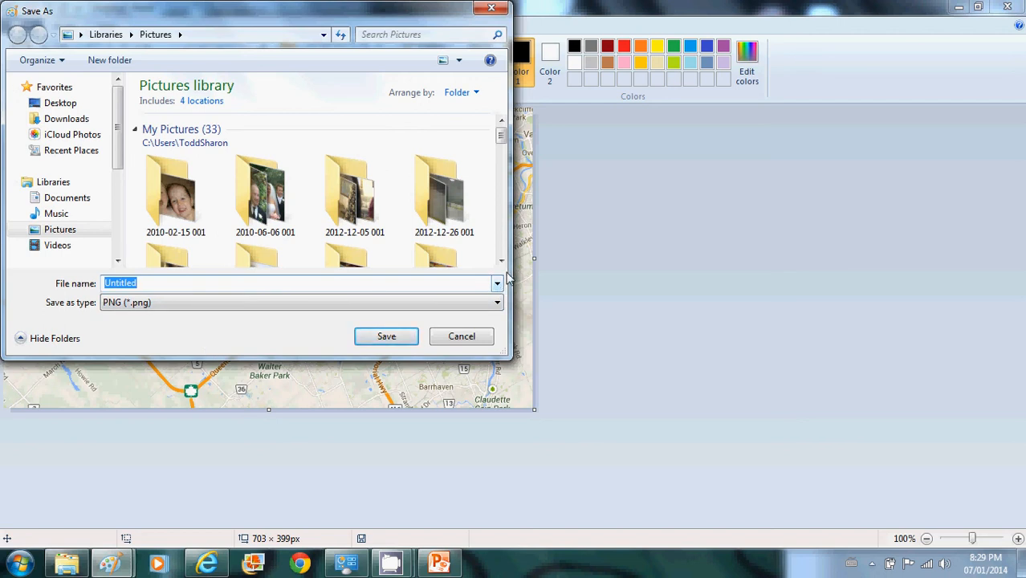
text(c)
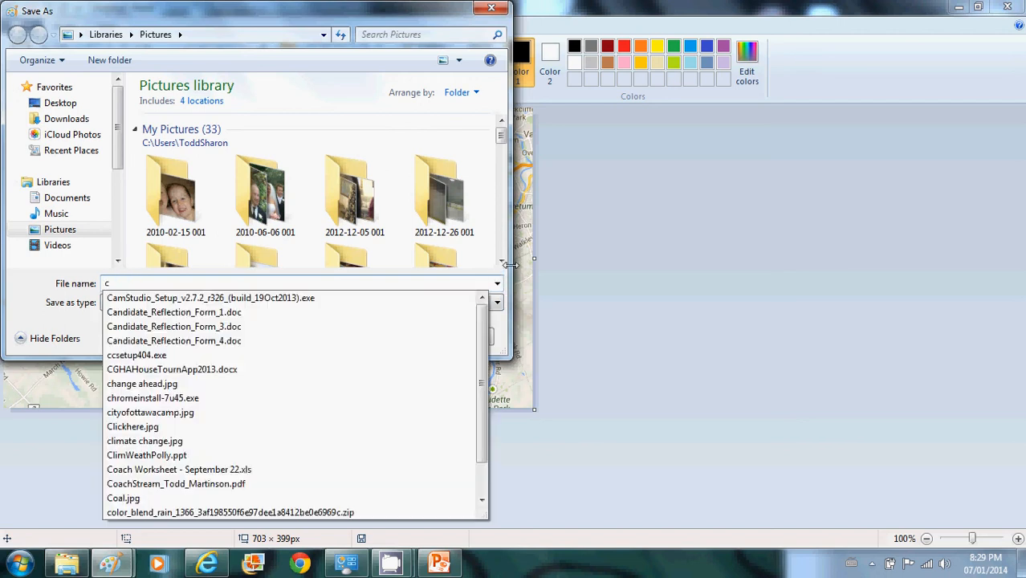
key(BackSpace)
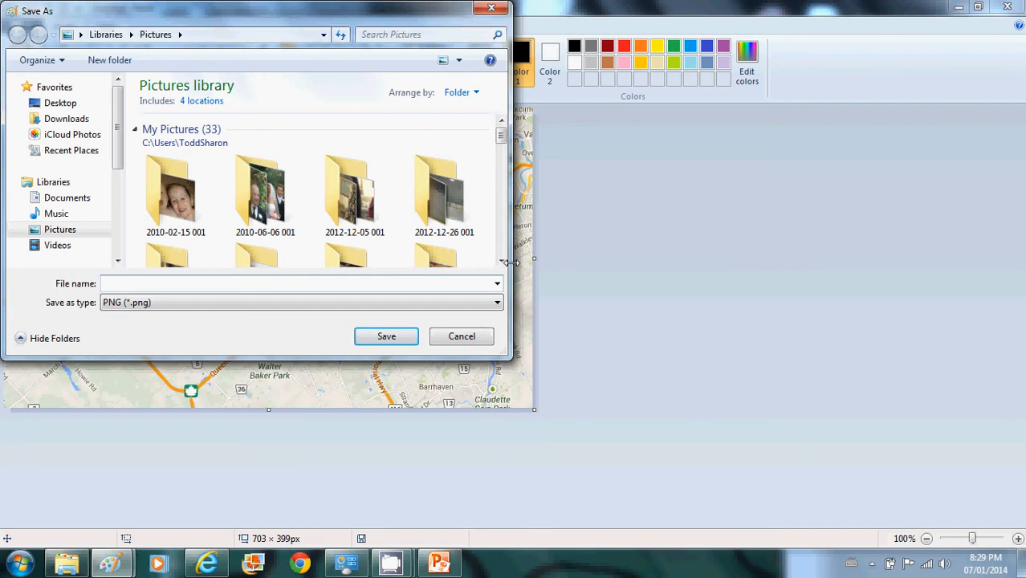
text(CA)
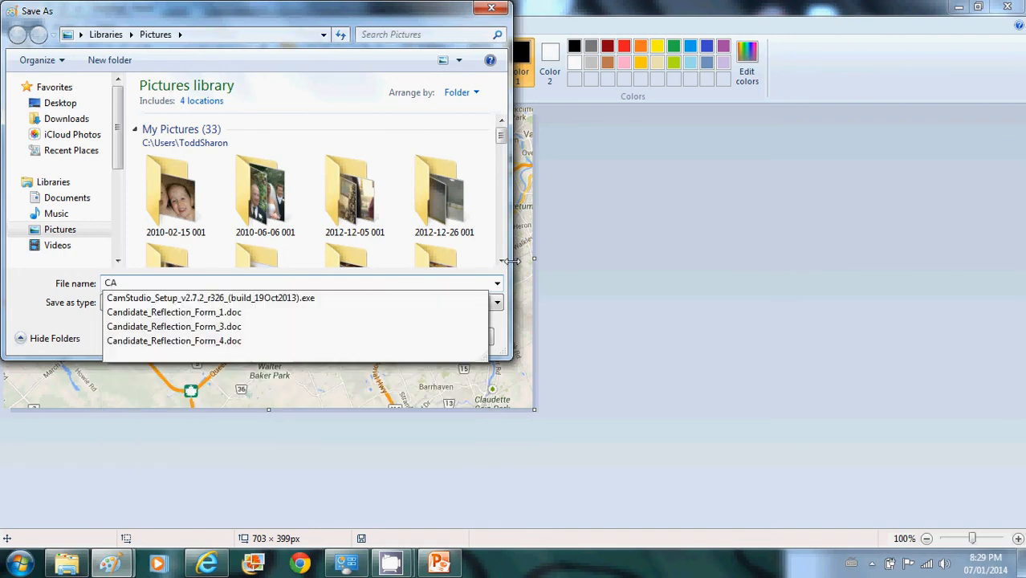
text(RP)
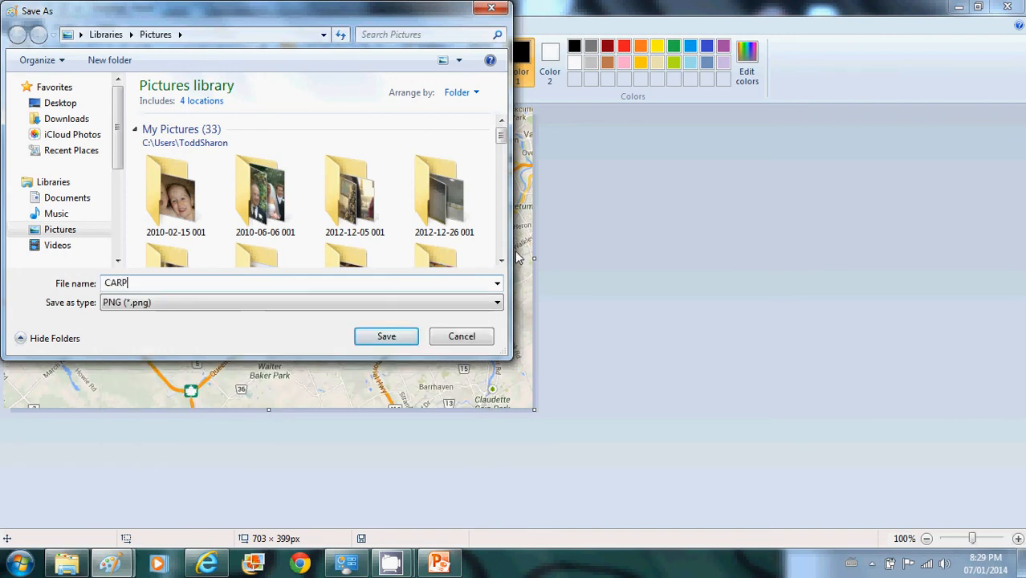
click(499, 302)
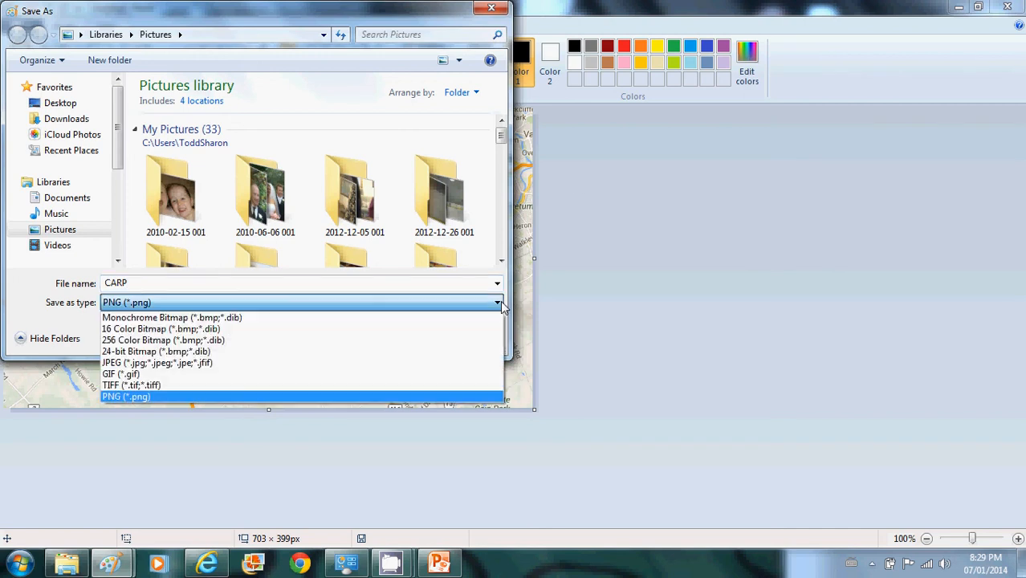
click(179, 366)
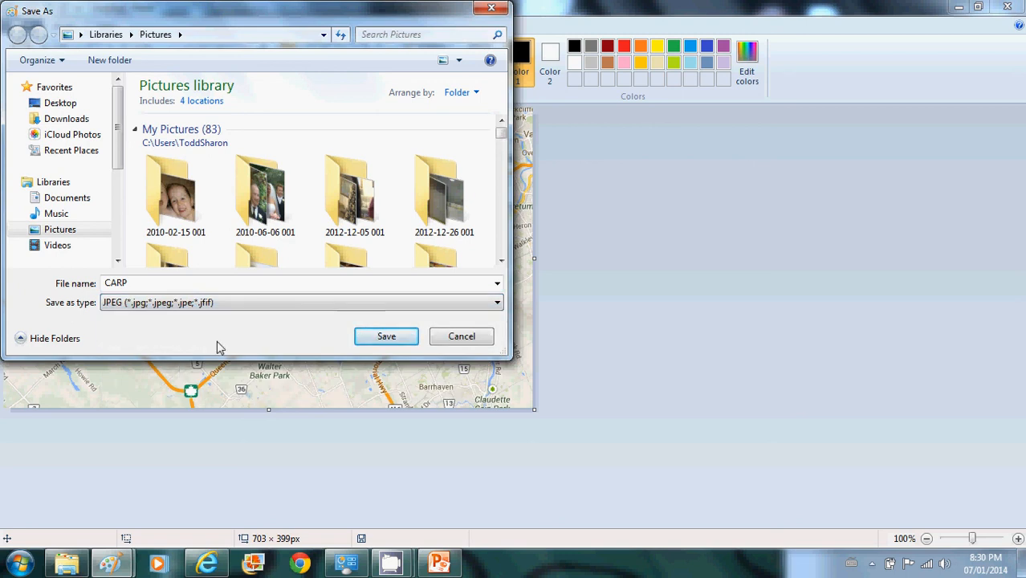
Step: Switch to the PowerPoint slide show and advance from the Print Screen slide to the closing slide
mouse_move(365, 568)
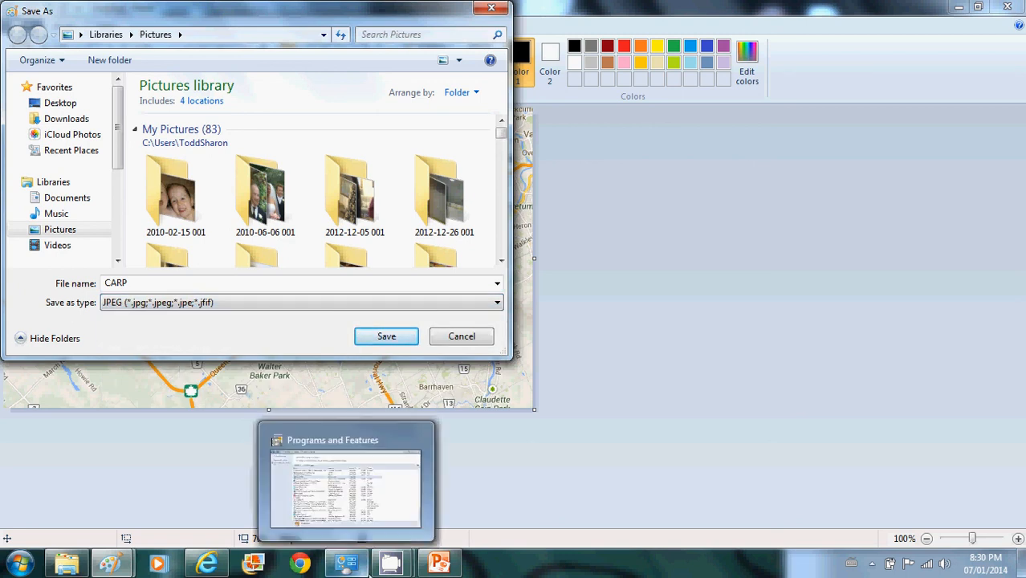
mouse_move(455, 568)
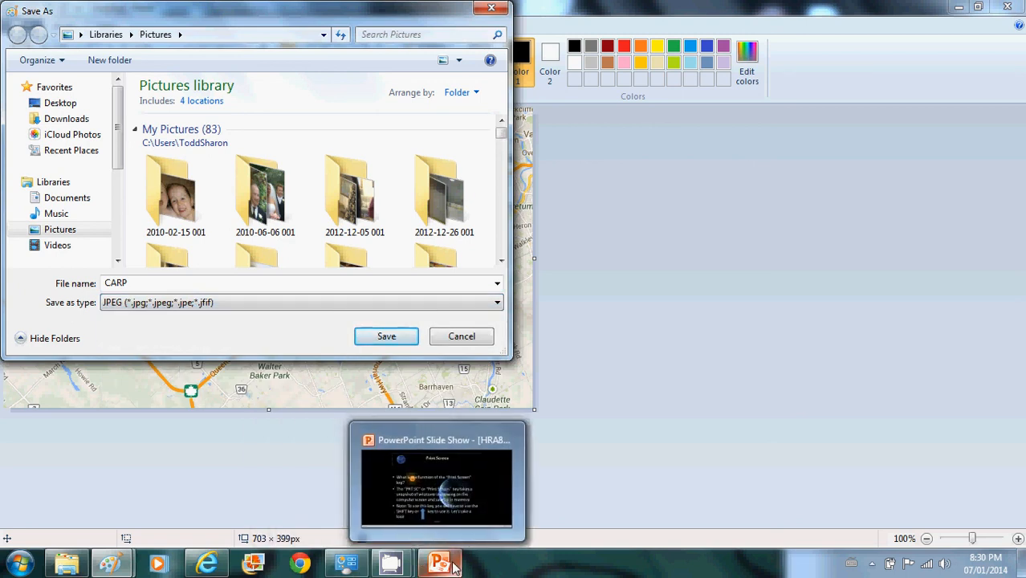
click(436, 486)
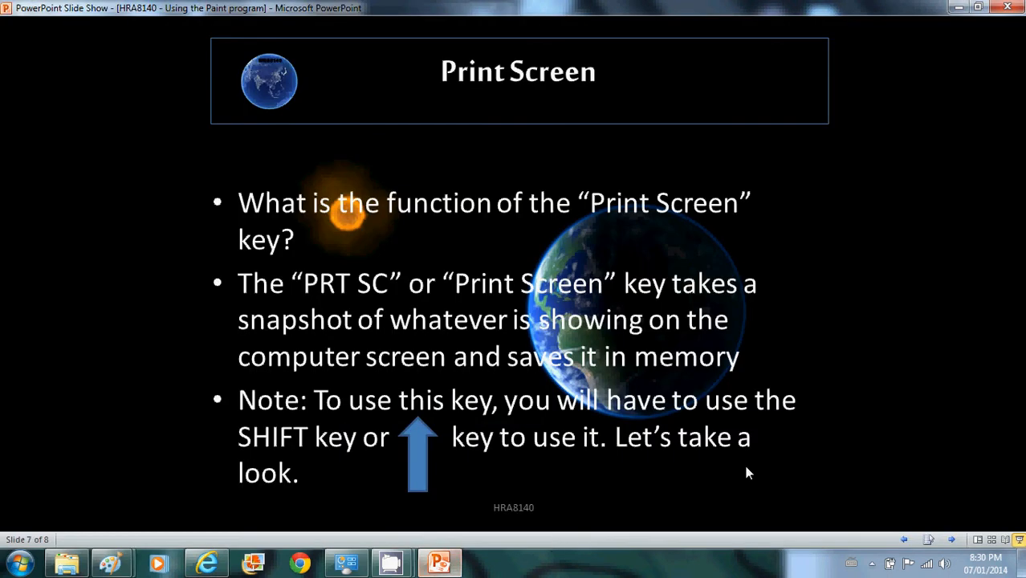
click(923, 355)
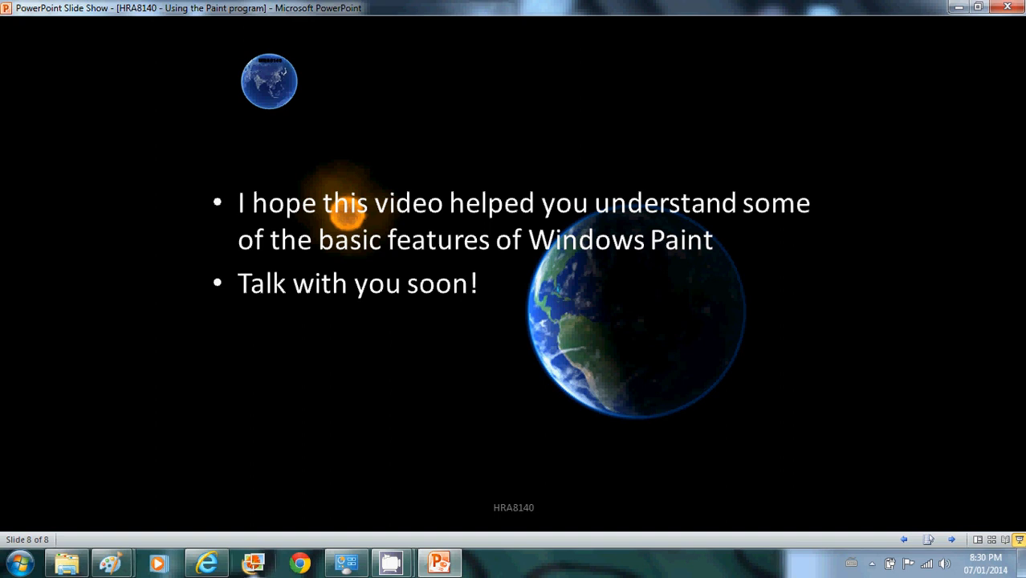
click(392, 562)
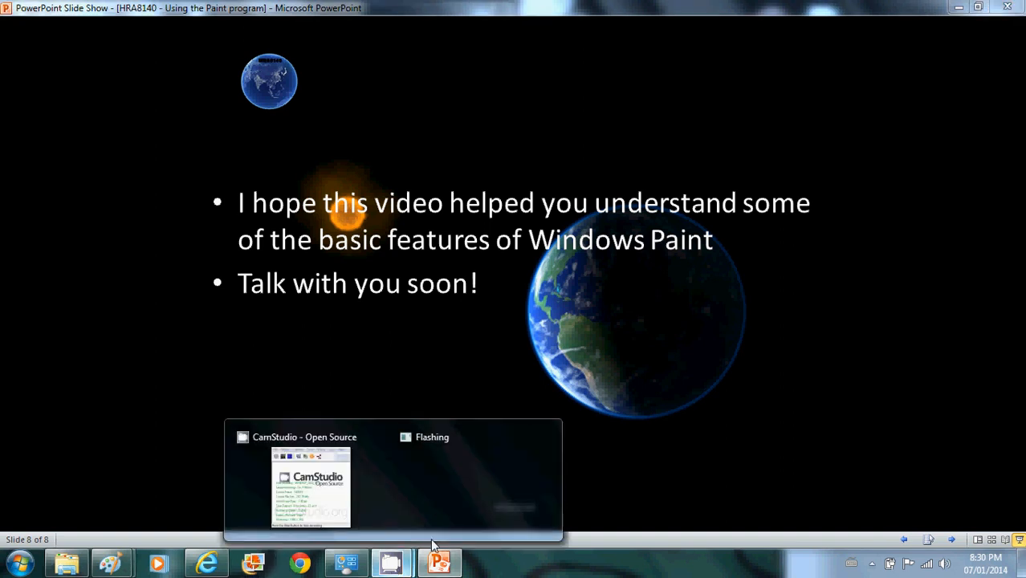
click(280, 475)
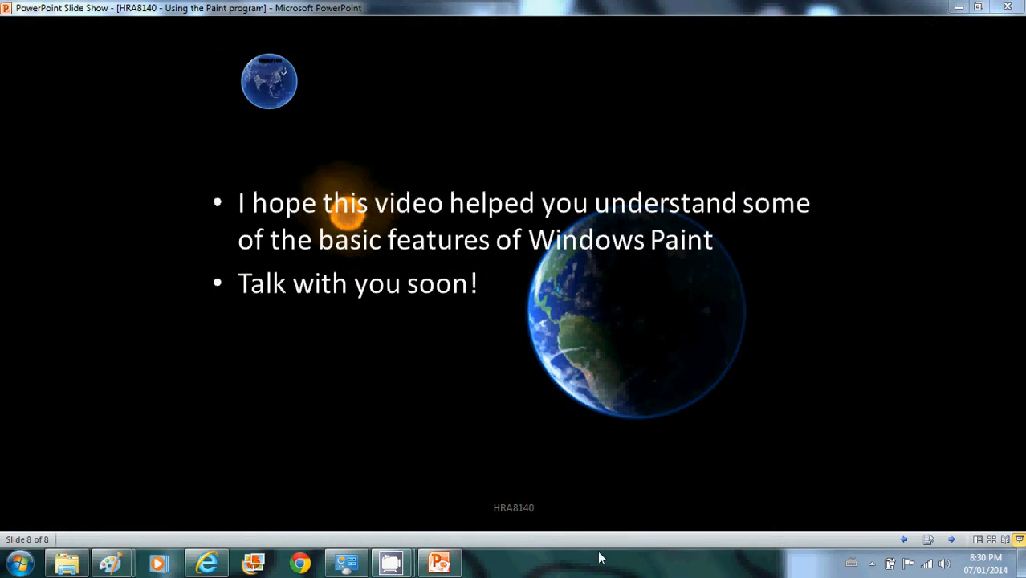
mouse_move(385, 563)
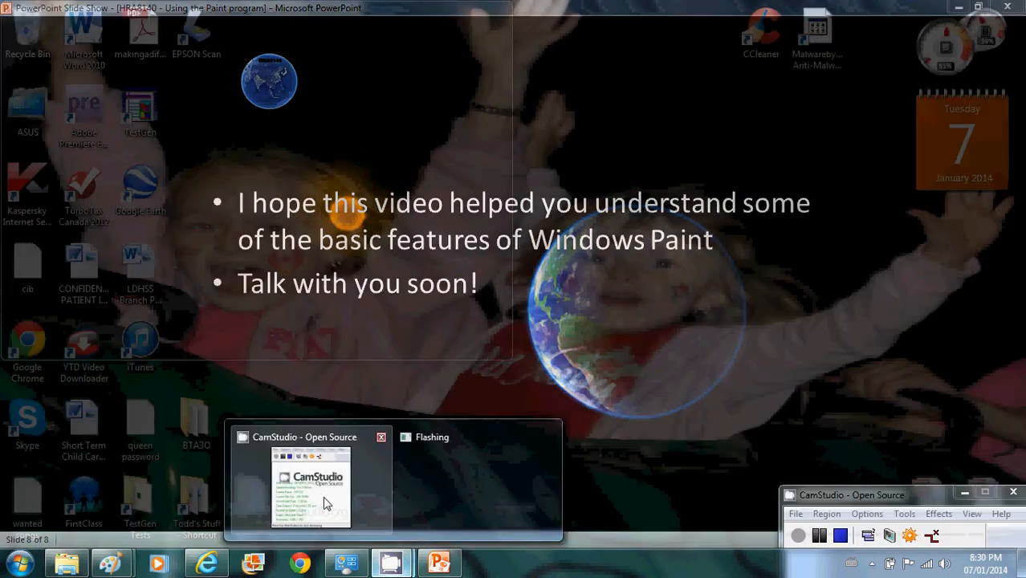
click(325, 503)
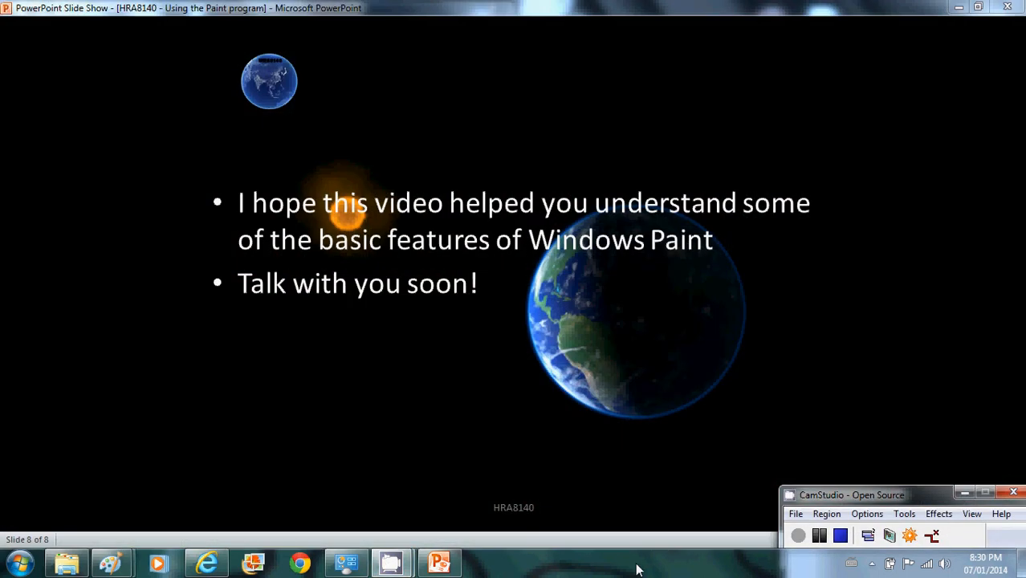